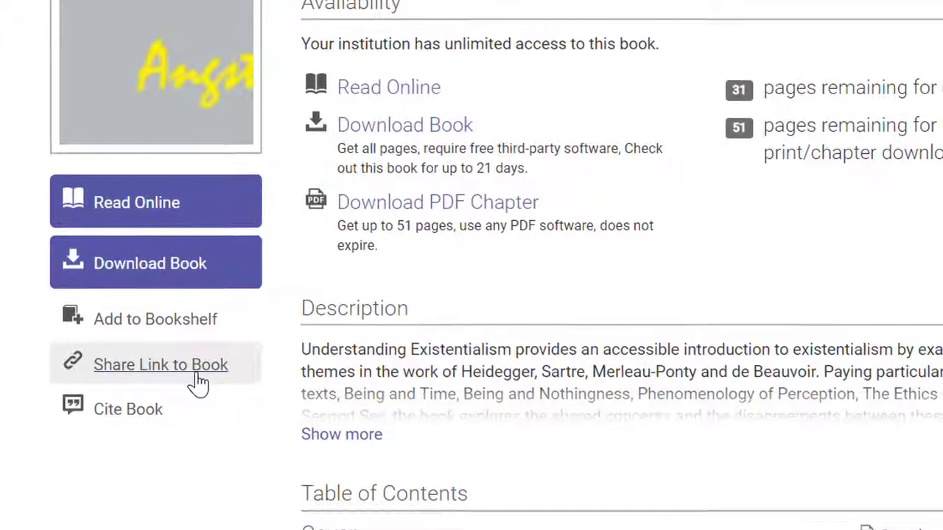
Step: Get the book's share link, then open chapter 1, 'Existentialism and its heritage', from the table of contents
click(200, 384)
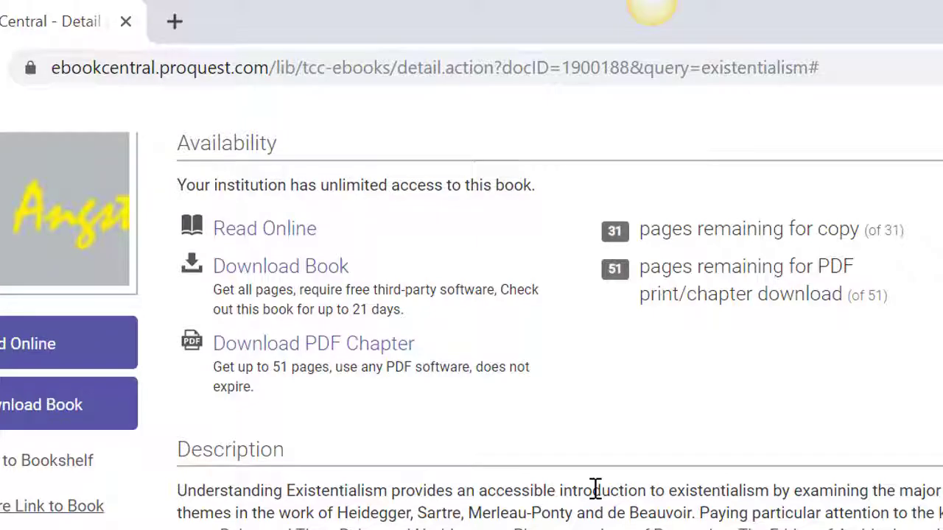
scroll(623, 309, down, 3)
scroll(623, 310, down, 10)
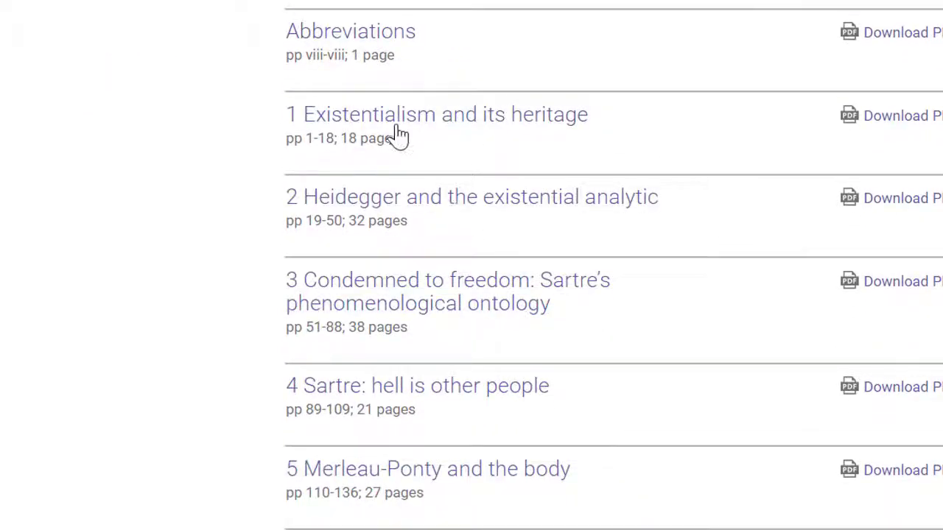
click(393, 128)
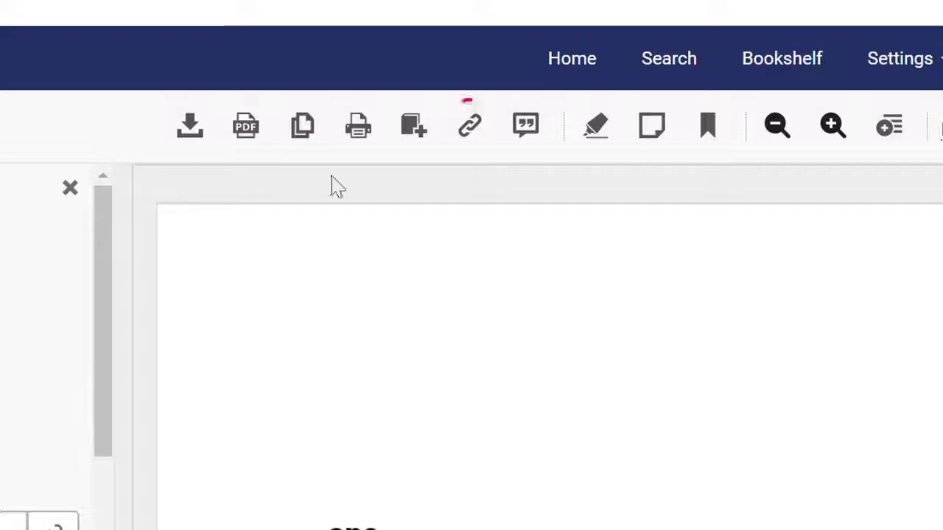
Step: View the book's shareable link in the Share This Book dialog, then close it
click(471, 128)
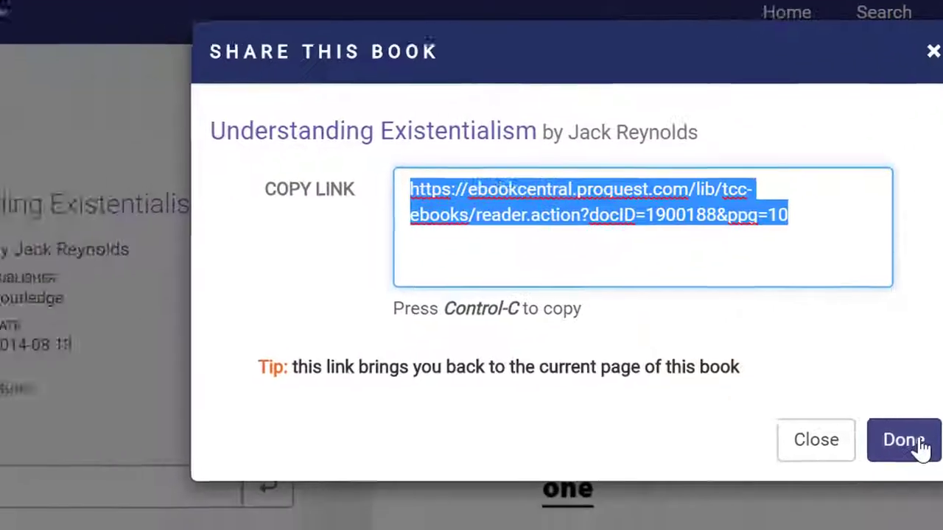
click(905, 441)
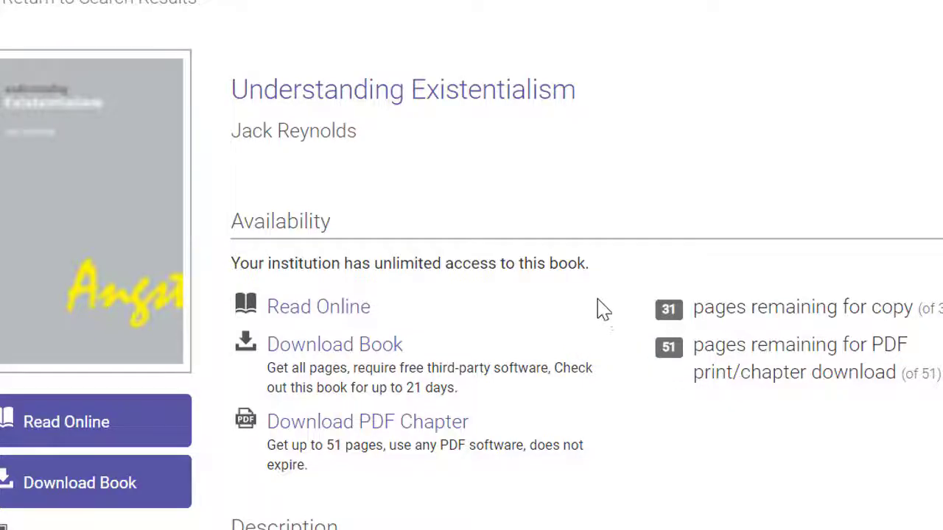
Step: Choose Download PDF for chapter 1 in the Table of Contents
scroll(595, 302, down, 10)
scroll(595, 327, down, 5)
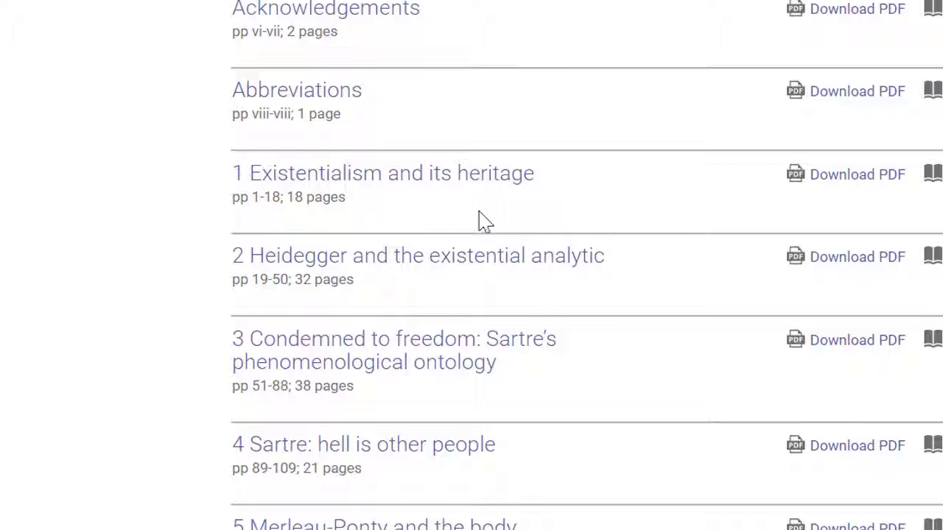
click(861, 193)
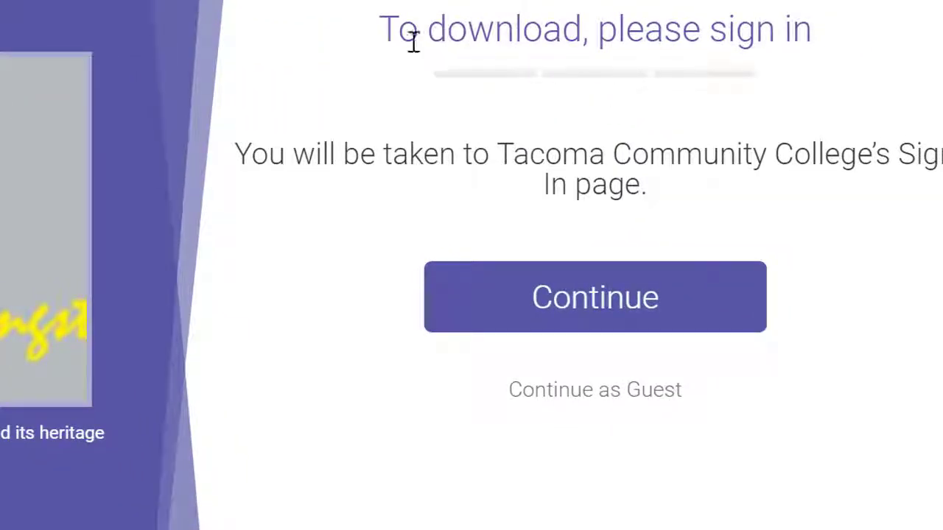
Step: Continue as a guest to download the chapter 1 PDF
click(587, 404)
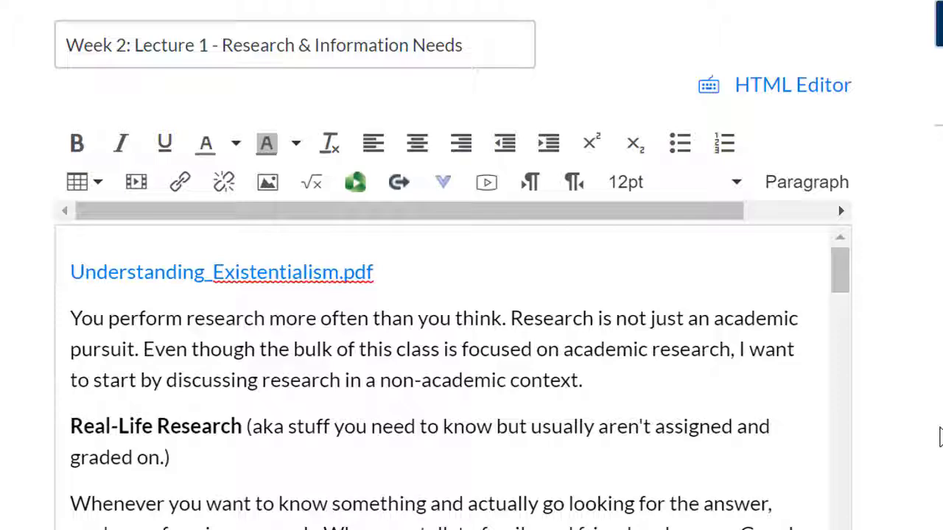
Step: Set the Understanding_Existentialism.pdf link to auto-open its inline preview, then save the Week 2 page
drag(69, 272, 374, 273)
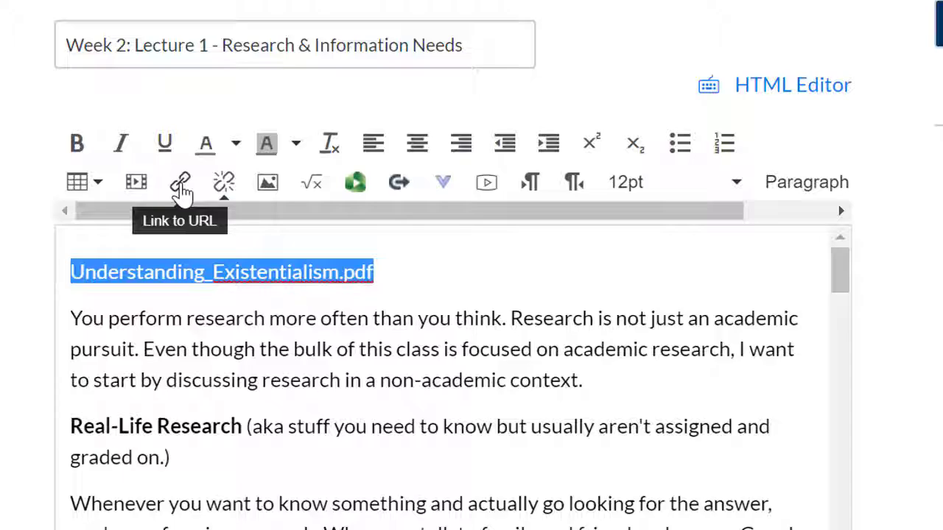
click(182, 190)
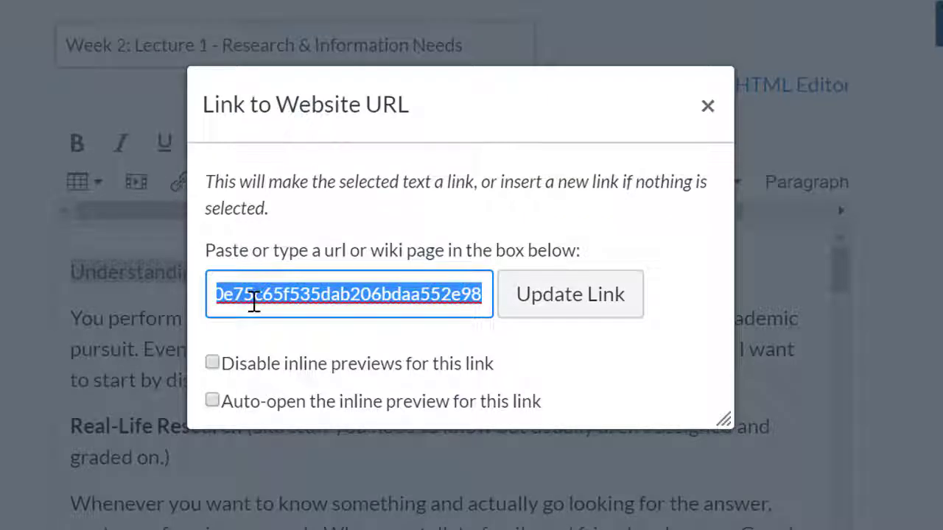
click(212, 403)
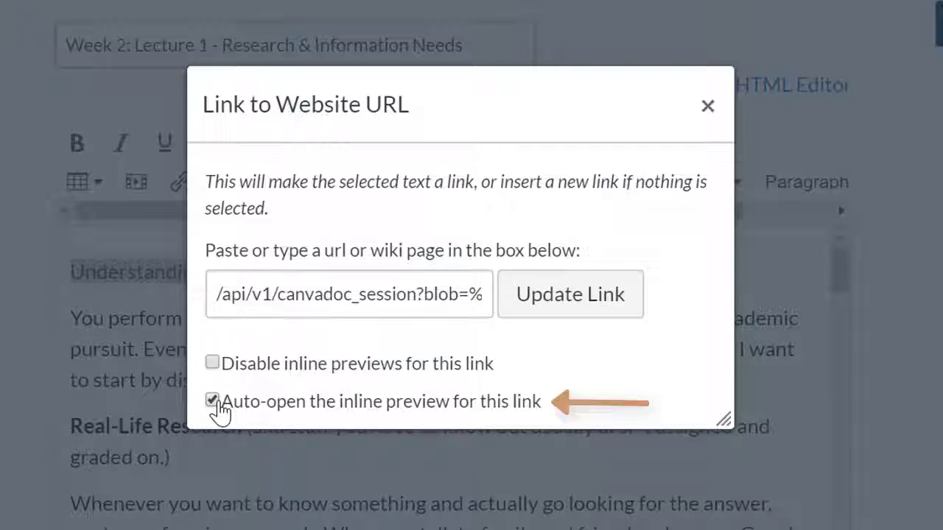
click(540, 304)
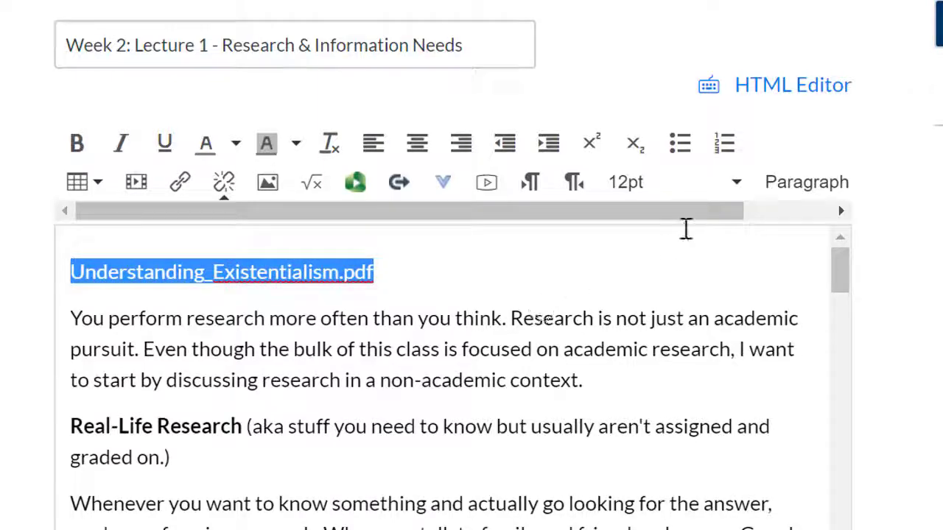
scroll(936, 267, down, 15)
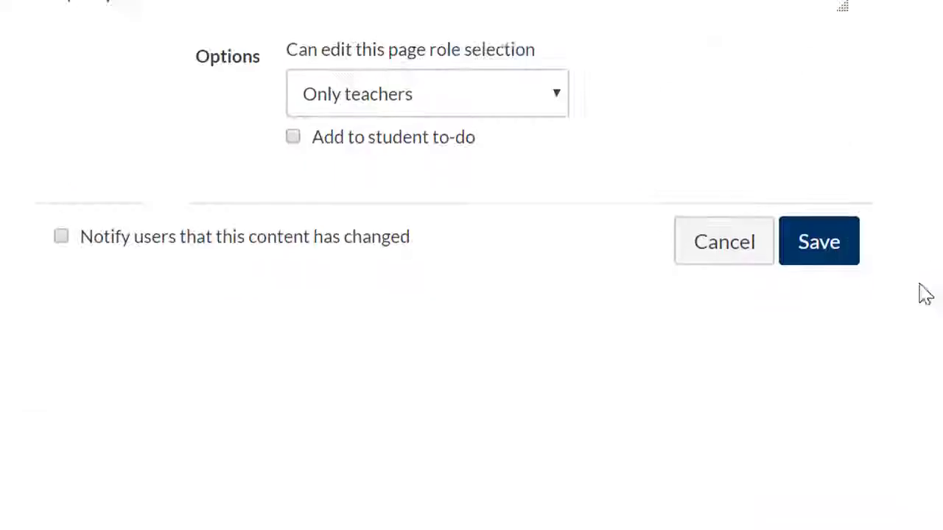
click(834, 244)
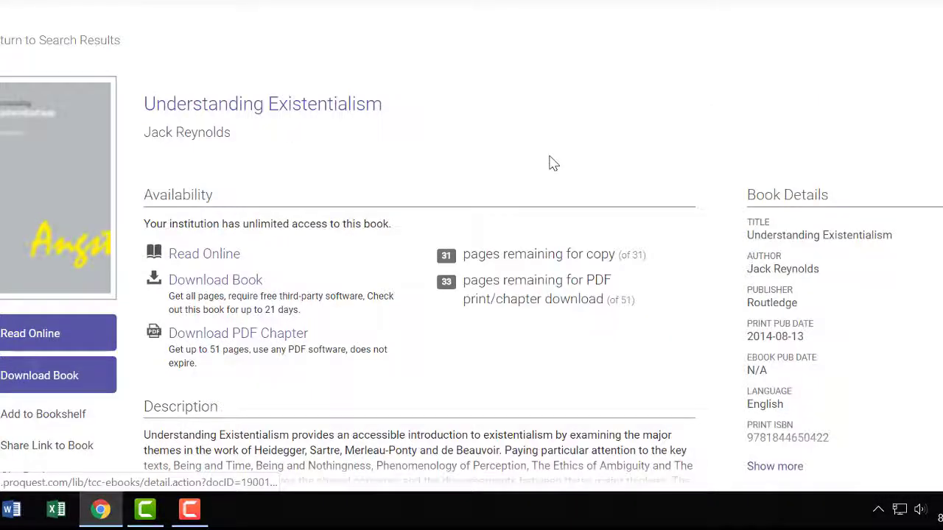
Step: Open chapter 1 of Understanding Existentialism in the online reader
scroll(546, 162, down, 5)
scroll(547, 162, down, 4)
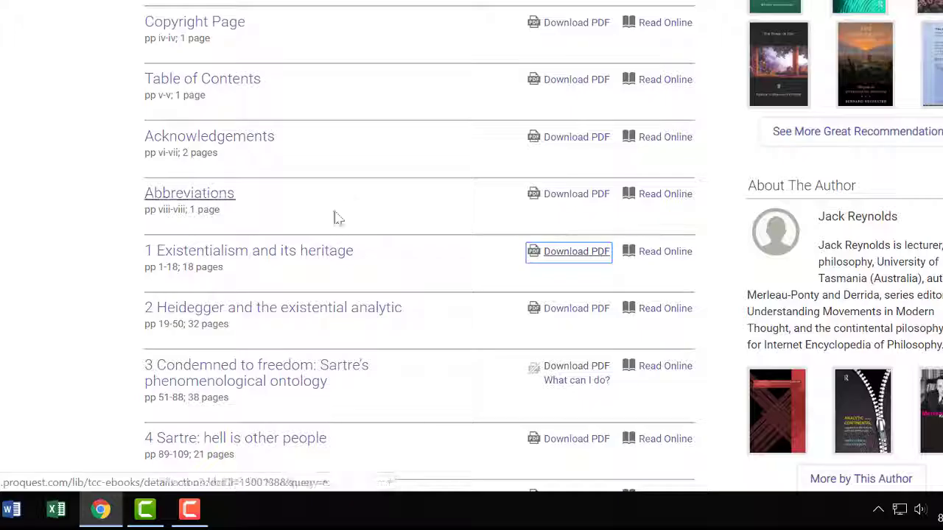
click(314, 255)
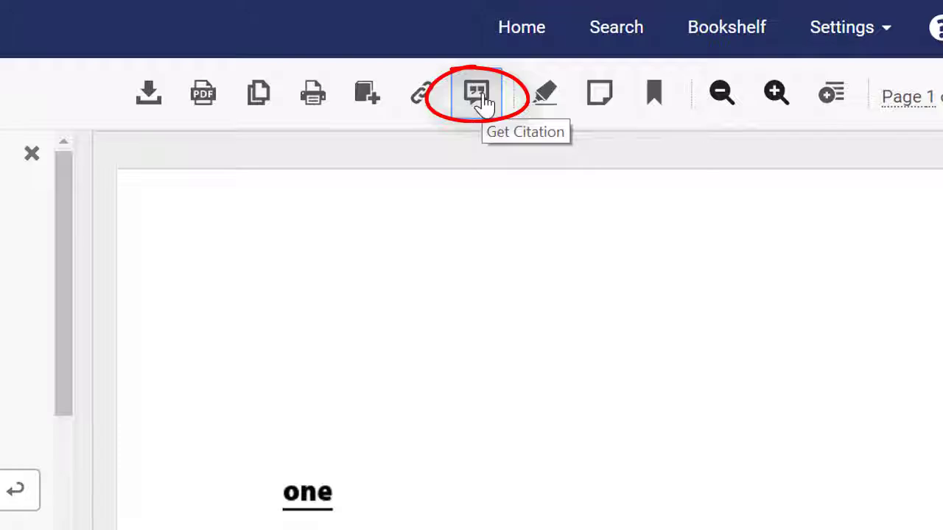
Step: Copy the book's citation in APA format and close the citation window
click(483, 103)
click(585, 179)
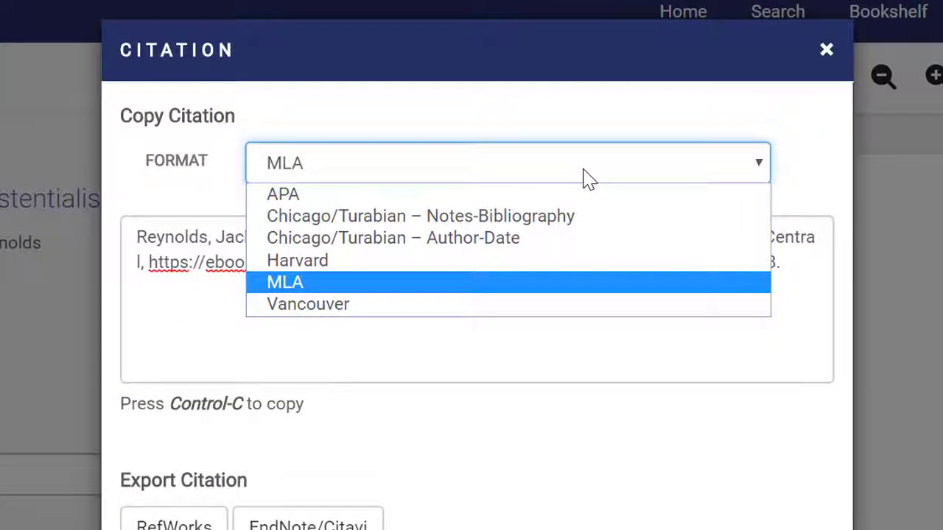
click(520, 202)
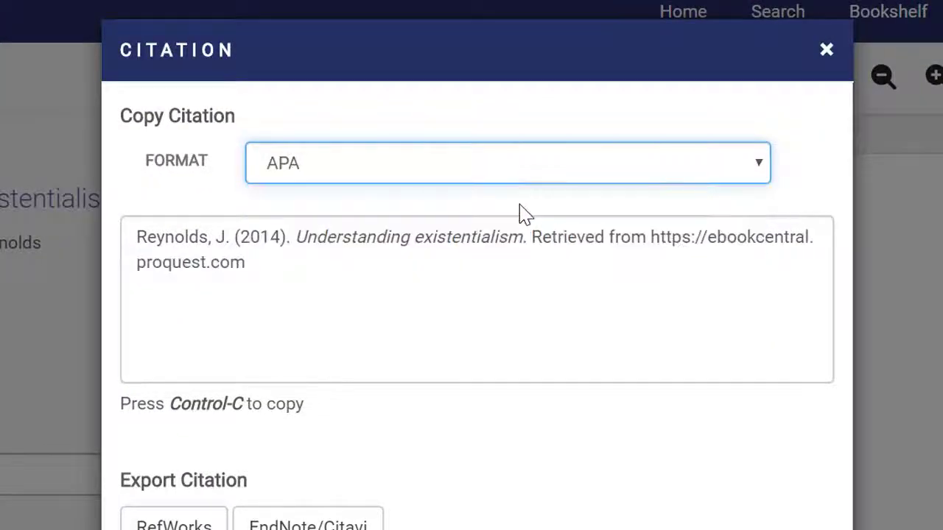
click(490, 242)
right_click(491, 242)
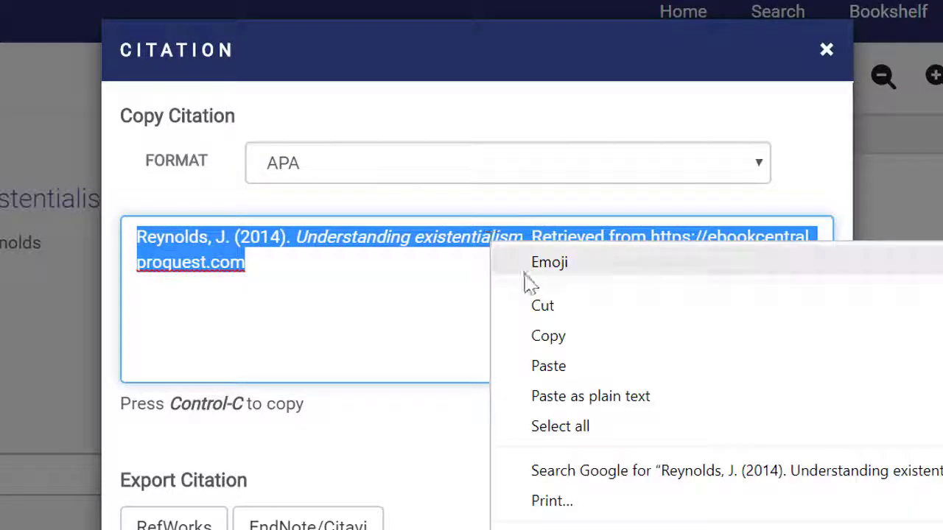
click(543, 337)
click(826, 49)
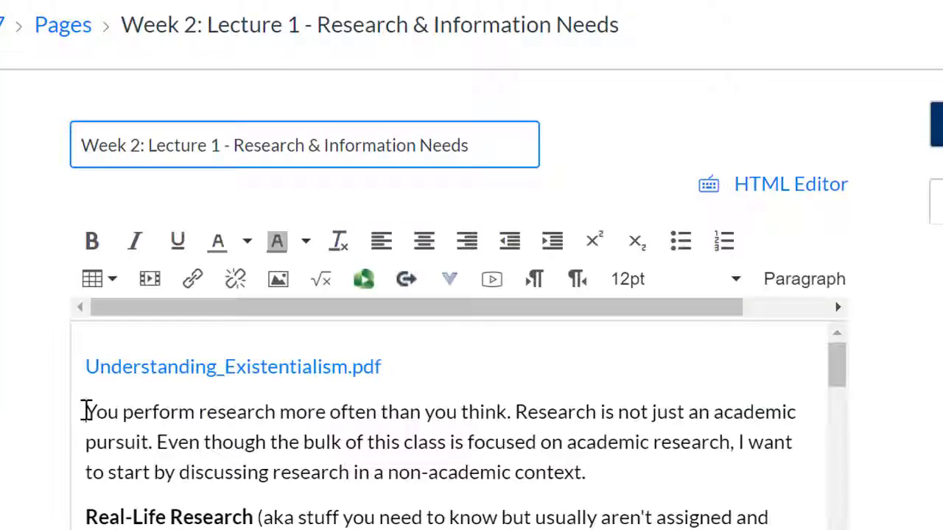
Step: Paste the APA citation below the PDF link, set it to 10pt, and save the page
key(ctrl+v)
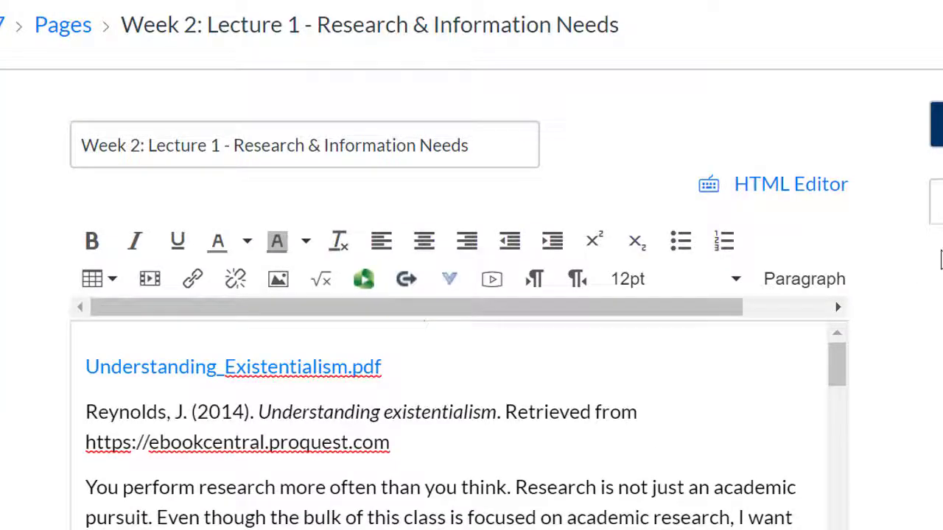
drag(388, 442, 83, 413)
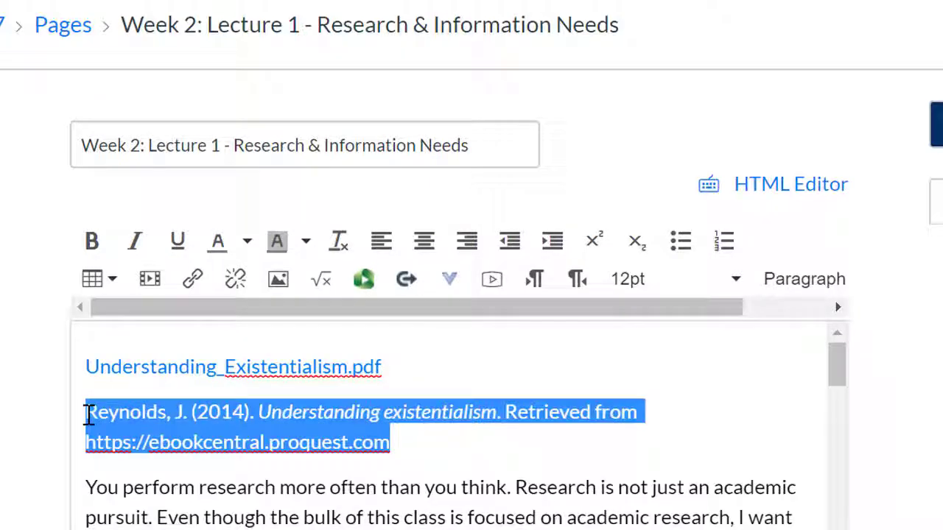
click(735, 282)
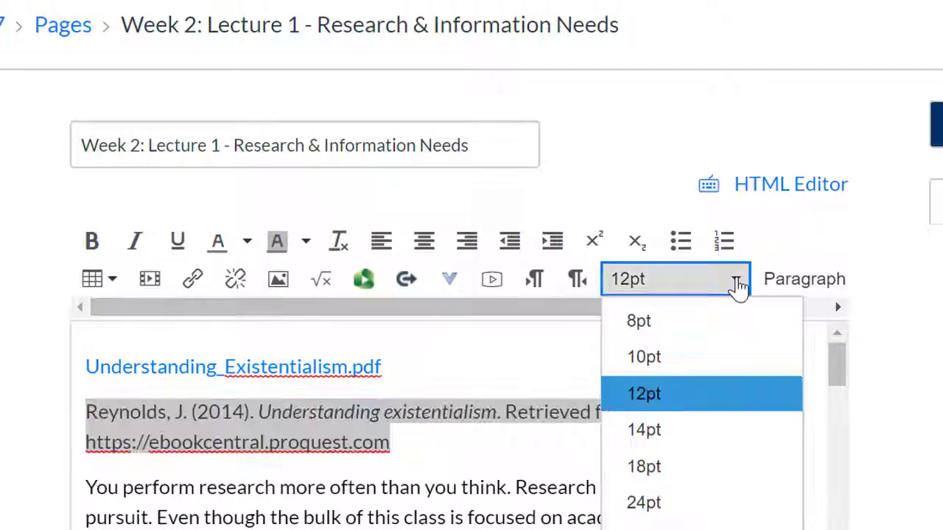
click(667, 361)
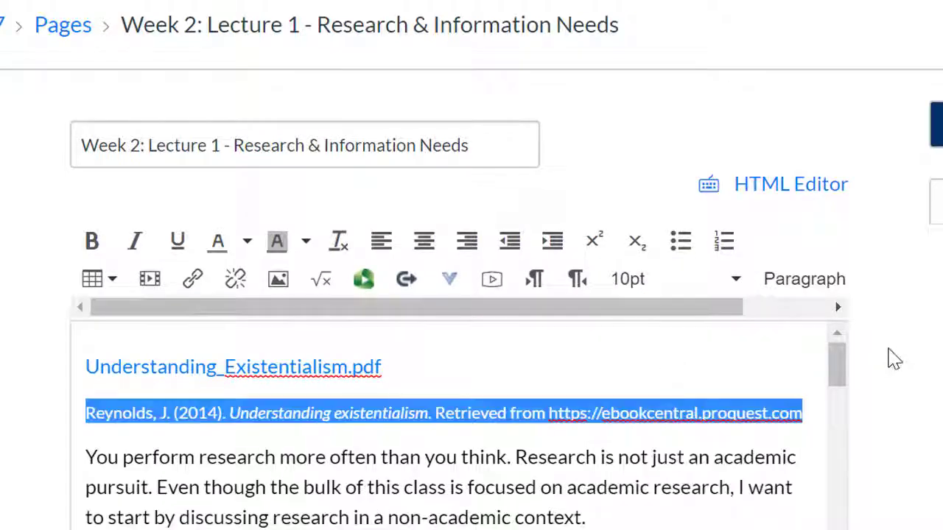
scroll(894, 360, down, 8)
click(819, 333)
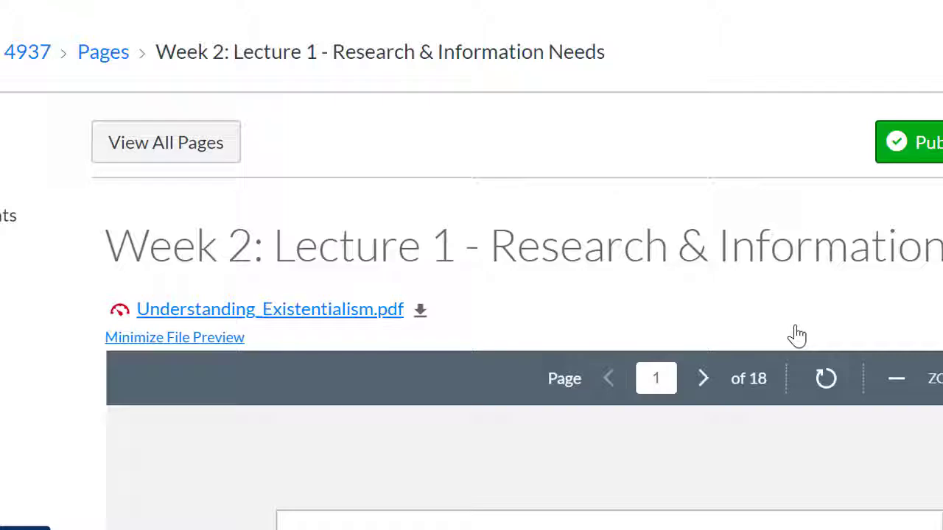
scroll(594, 385, down, 12)
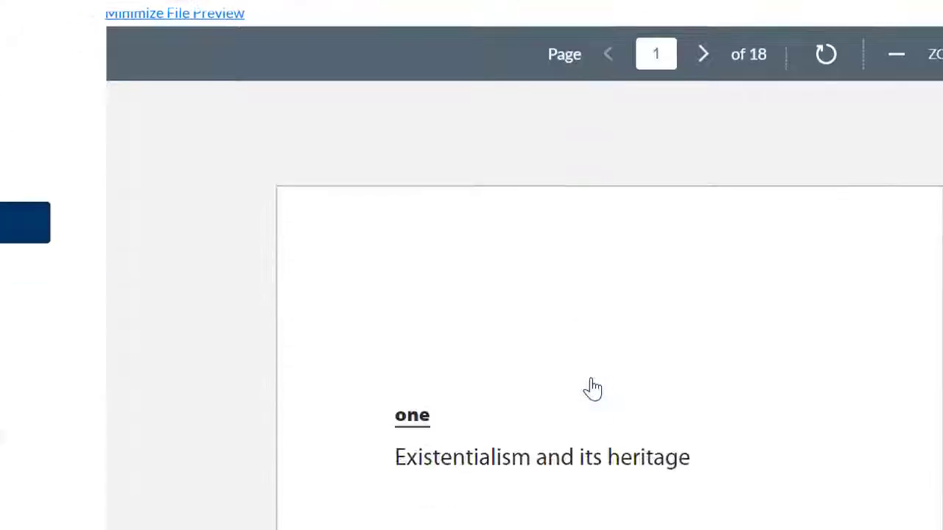